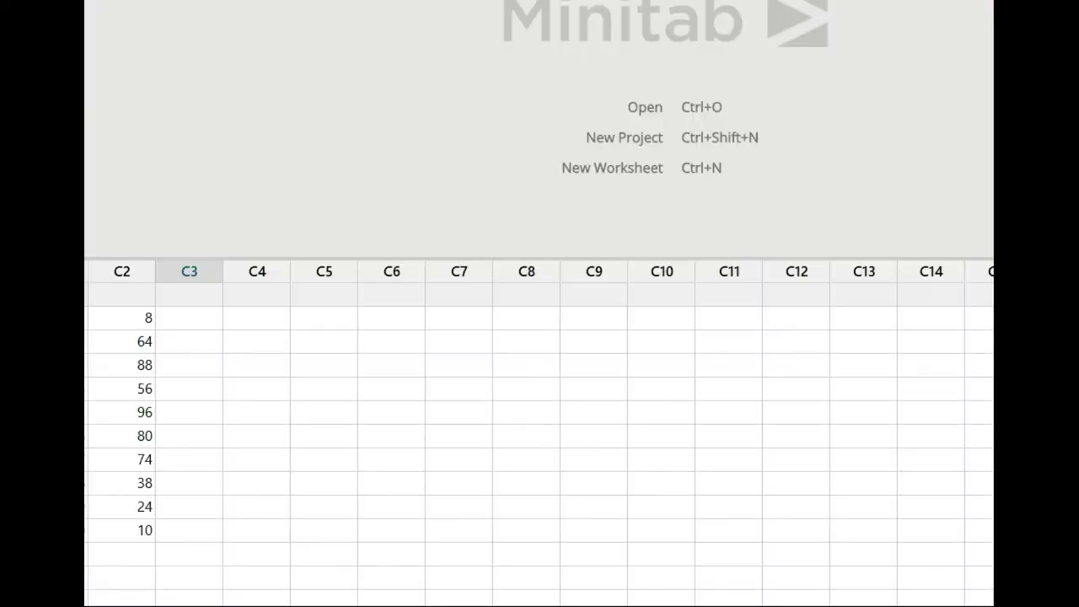
- Reposition and enlarge the Minitab window, then expand the worksheet pane so the data grid fills the work area
left_click(189, 388)
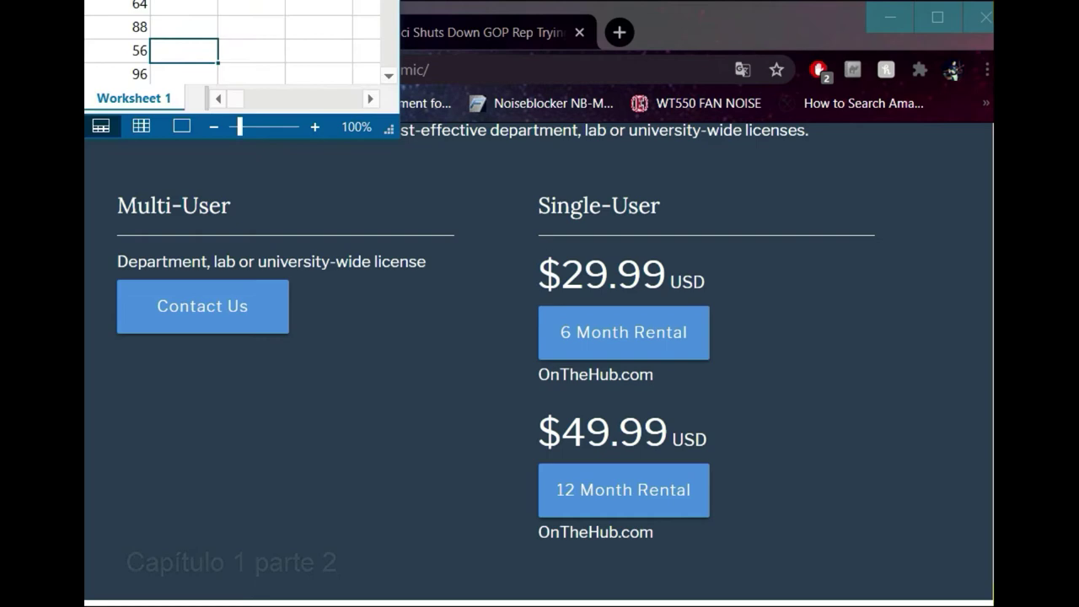
left_click_drag(84, 0, 424, 22)
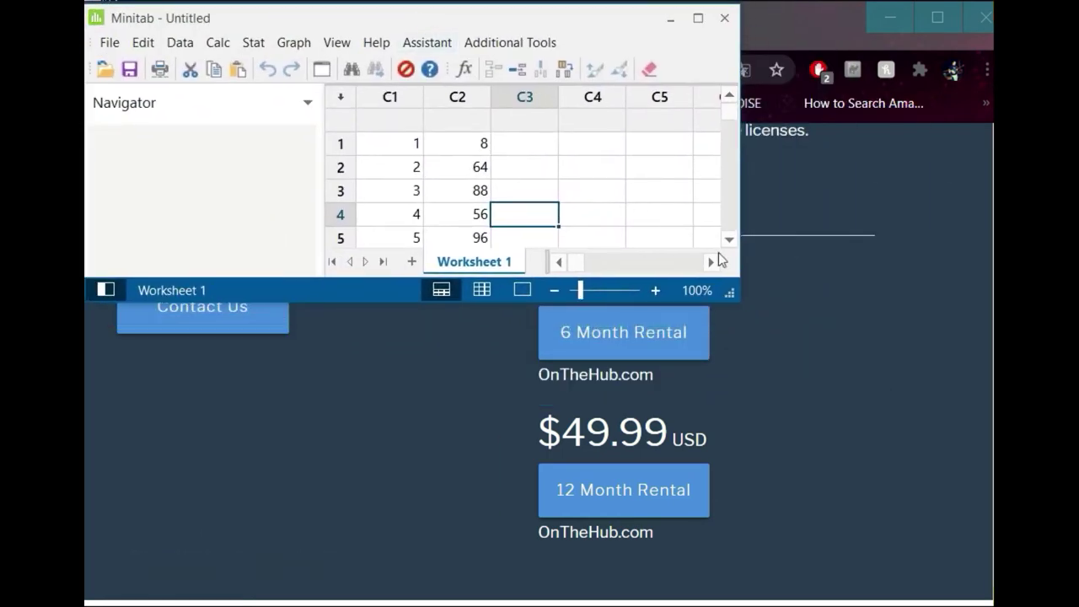
left_click_drag(733, 304, 993, 589)
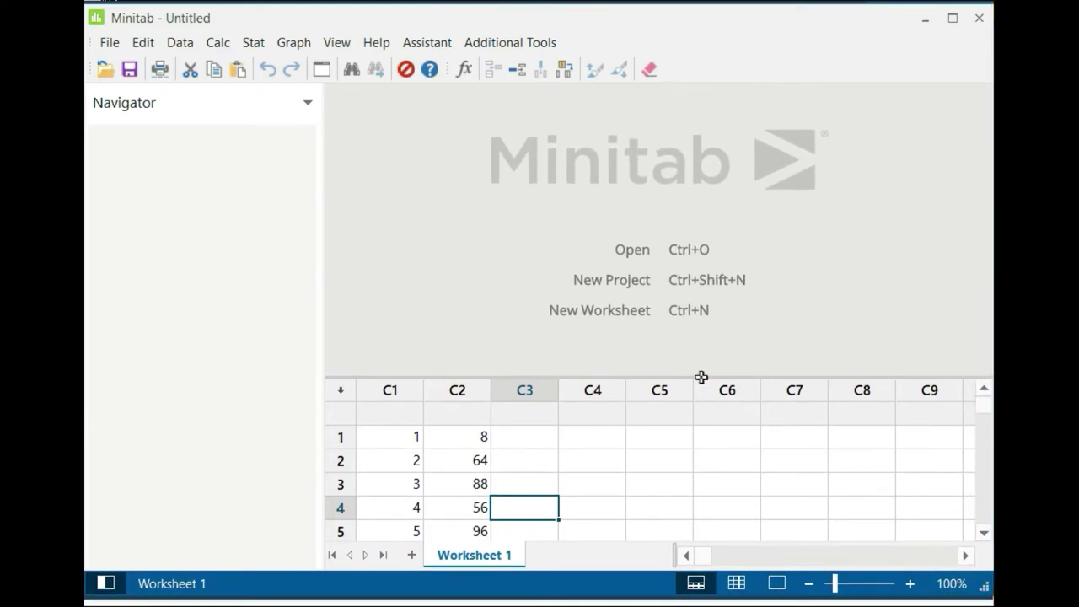
left_click_drag(700, 375, 675, 89)
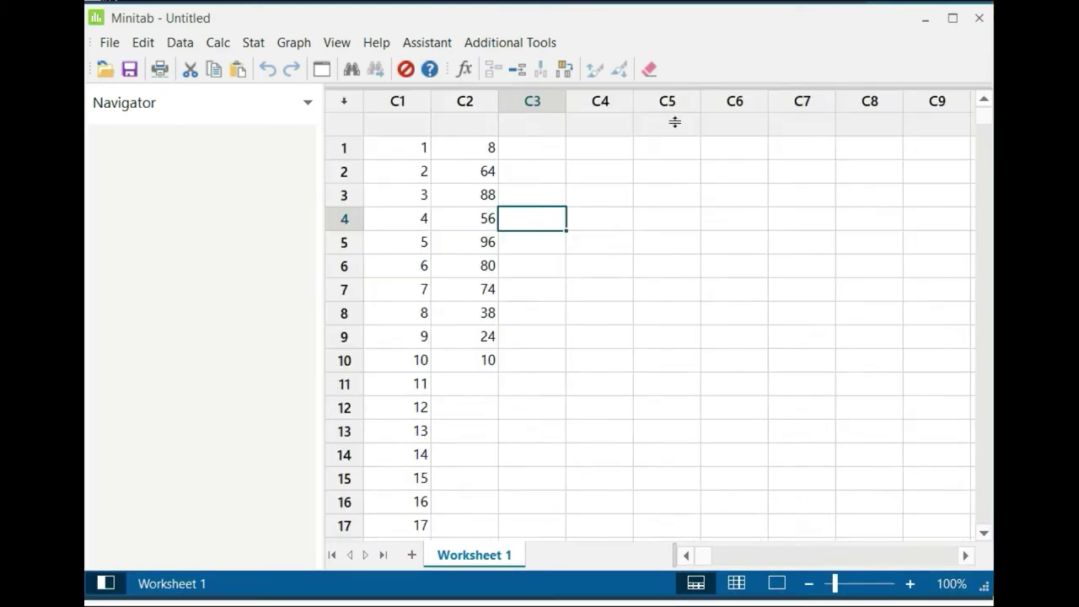
- Clear all data from columns C1 through C3 of the worksheet
left_click_drag(379, 101, 523, 111)
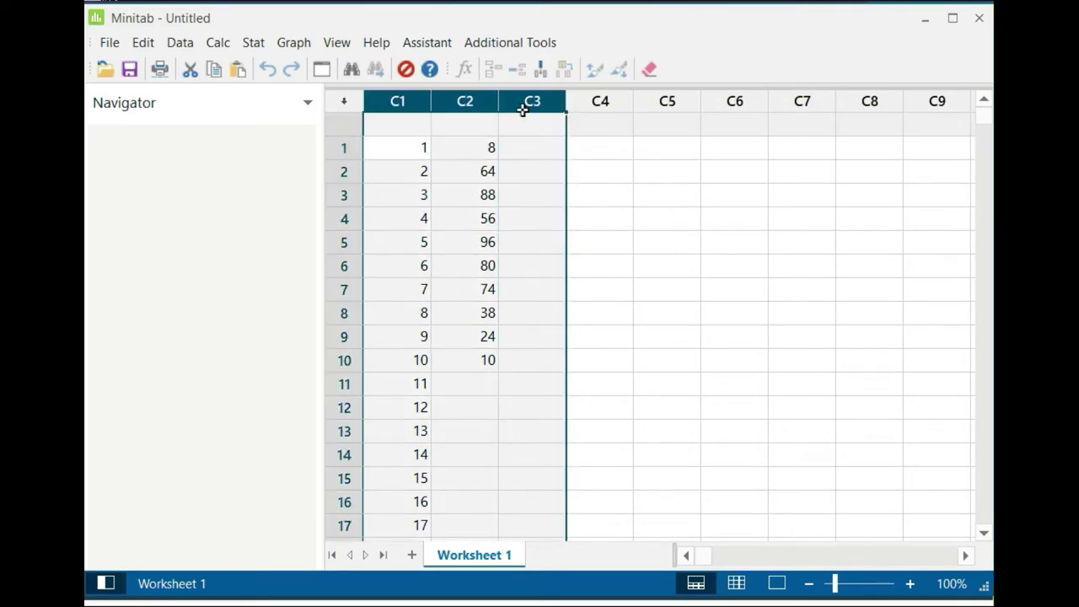
key("Delete")
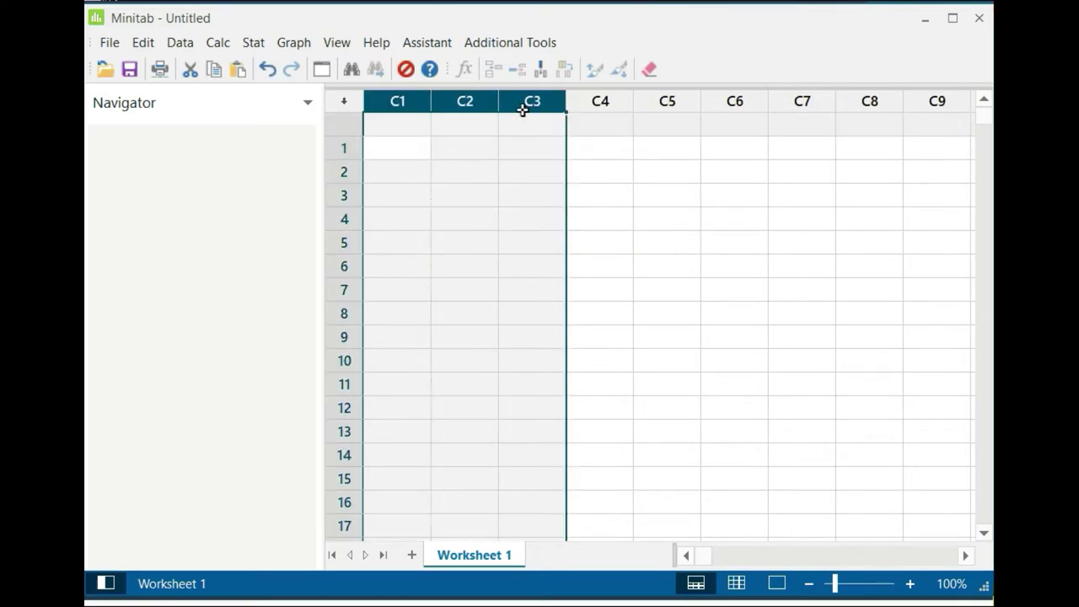
left_click(483, 225)
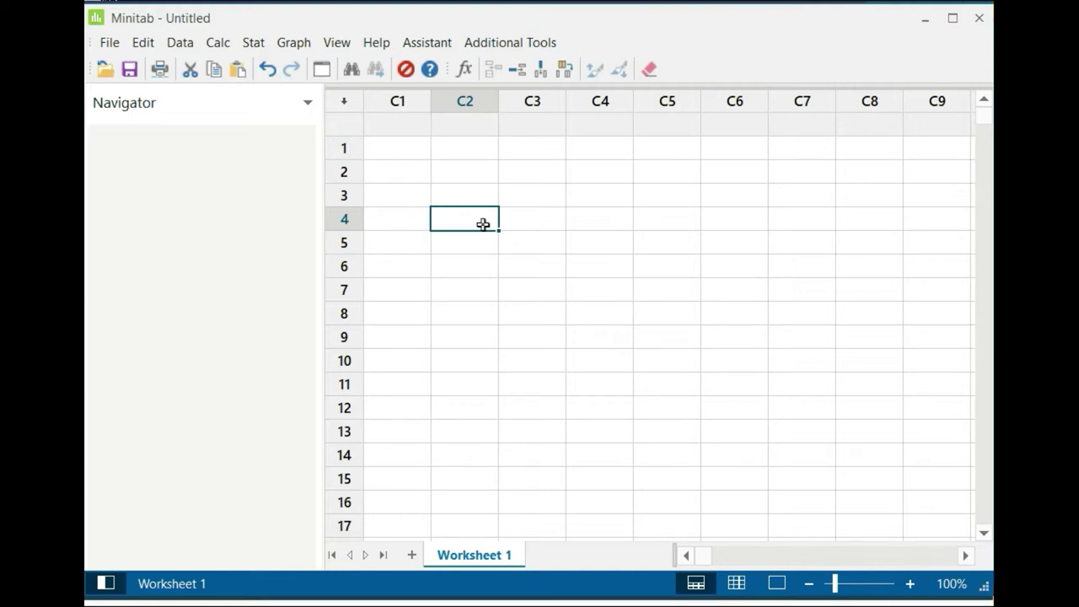
- Enter 1 and 2 in the first two rows of column C1
left_click(389, 158)
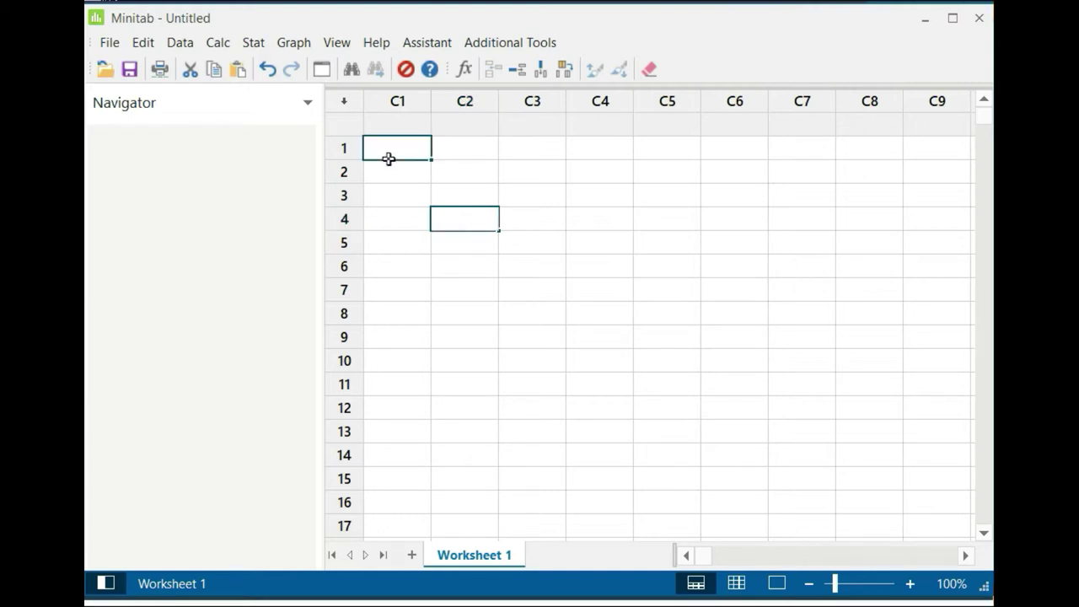
type("1")
key("Return")
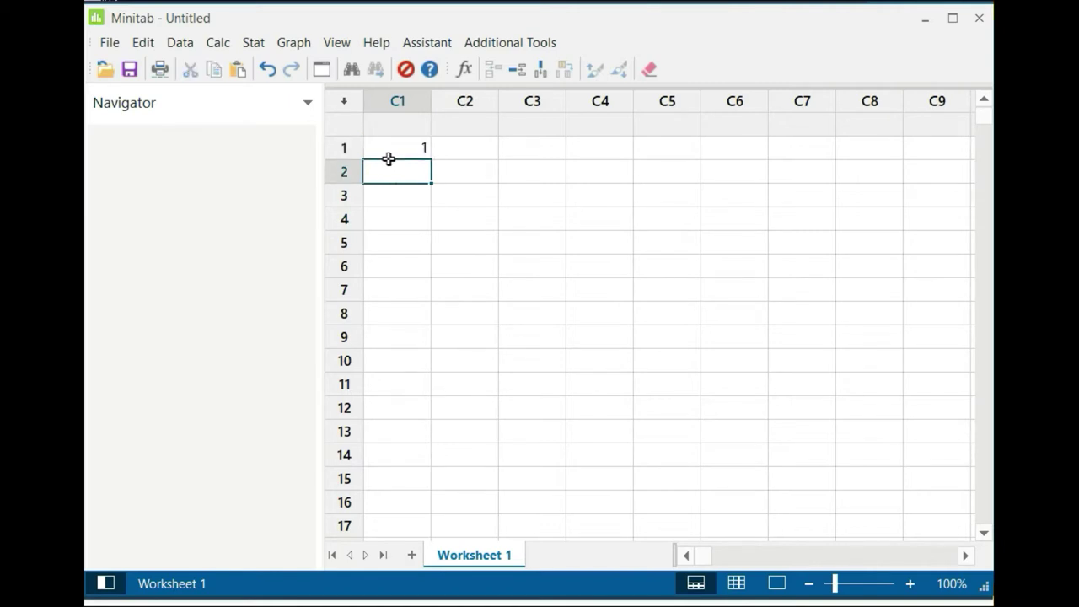
type("2")
left_click(386, 266)
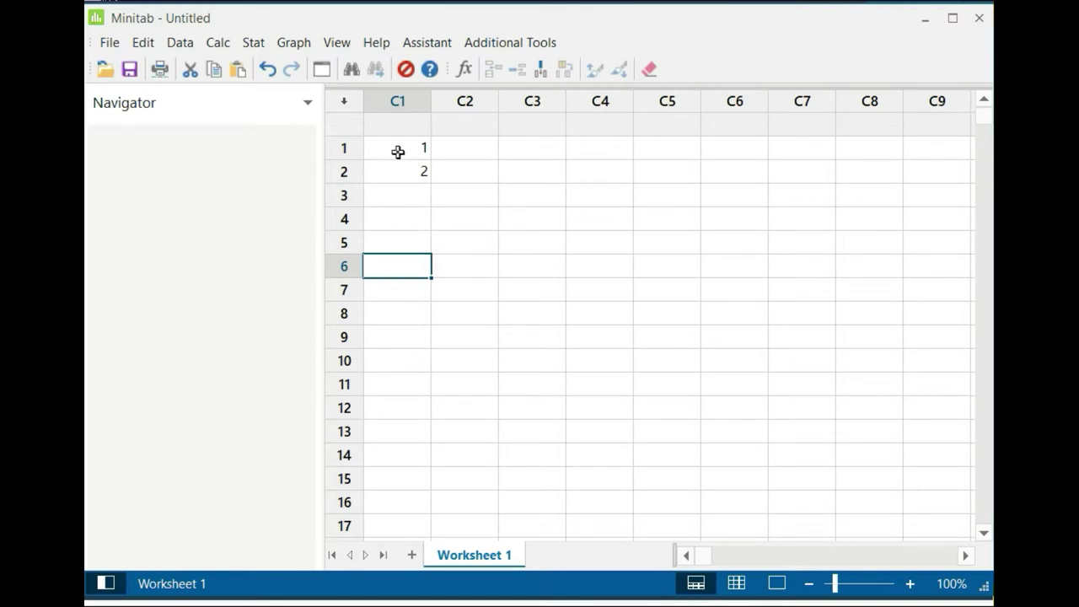
- Extend the 1, 2 series down column C1 to 1000 in row 1000
left_click_drag(397, 151, 398, 164)
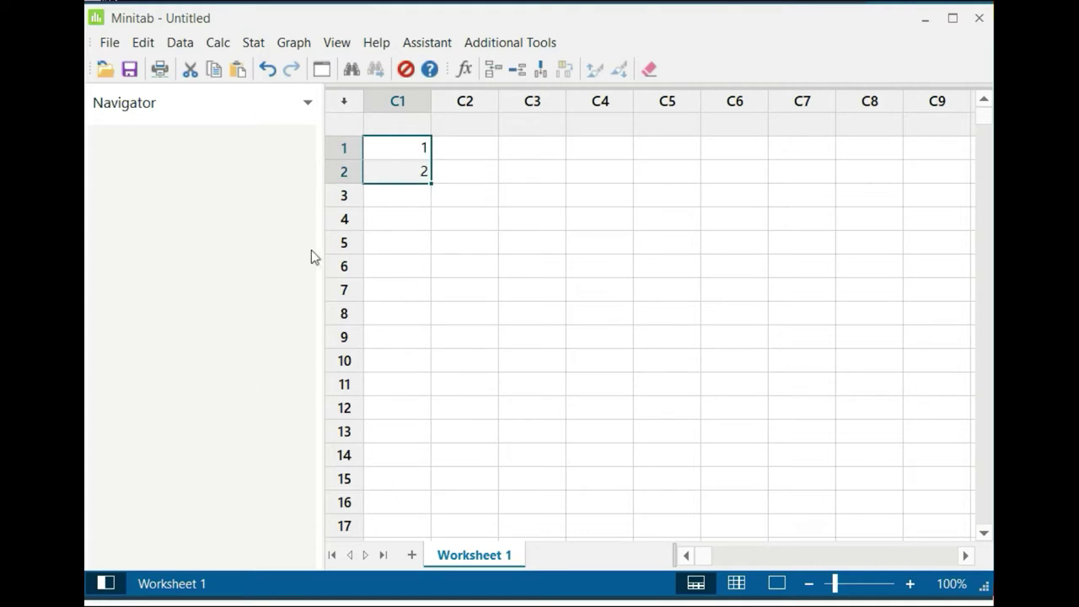
left_click_drag(431, 182, 379, 182)
left_click(431, 195)
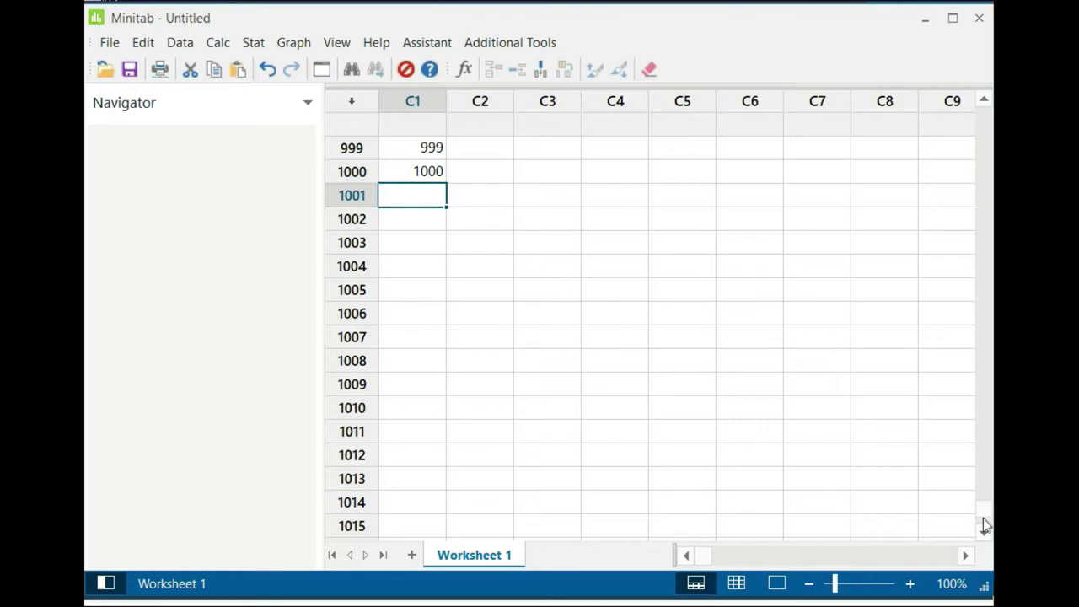
scroll(983, 532, "down", 3)
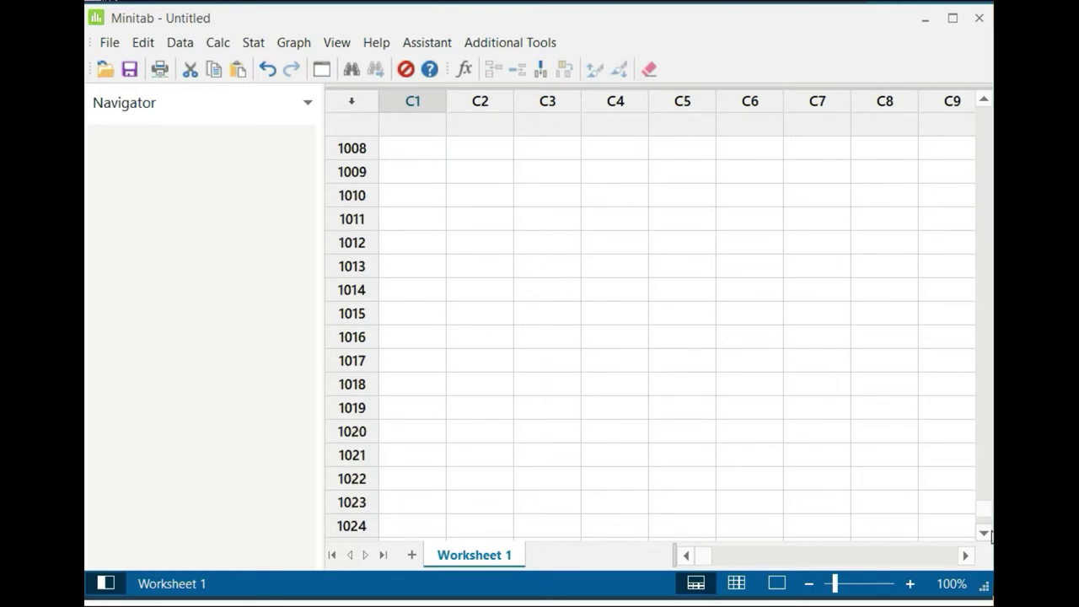
scroll(984, 528, "down", 20)
- Name column C2 "Muestra" in its header row
left_click(982, 148)
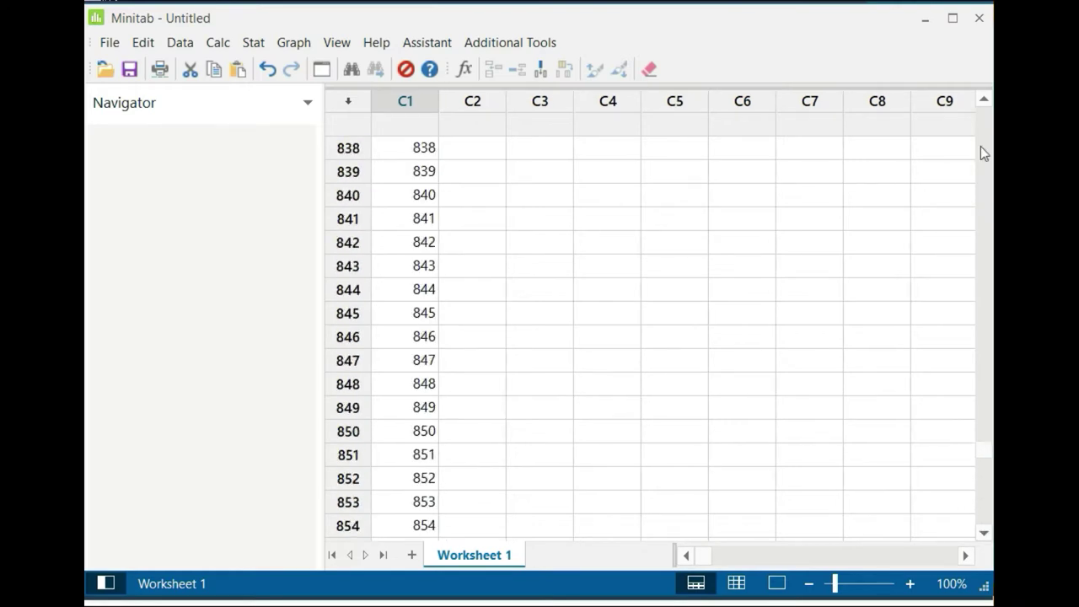
scroll(982, 172, "up", 12)
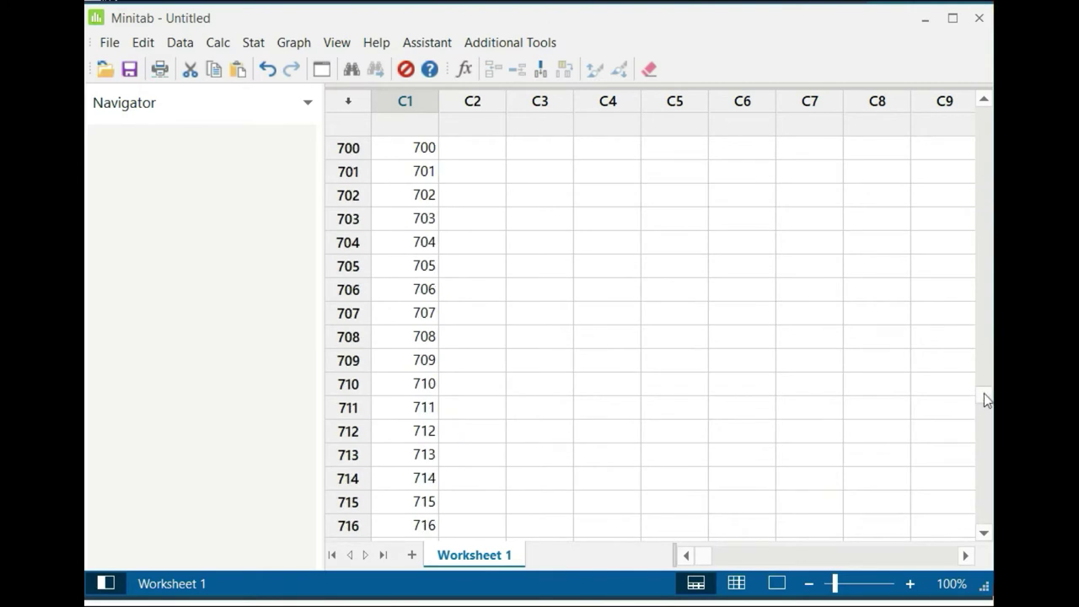
left_click_drag(984, 392, 946, 101)
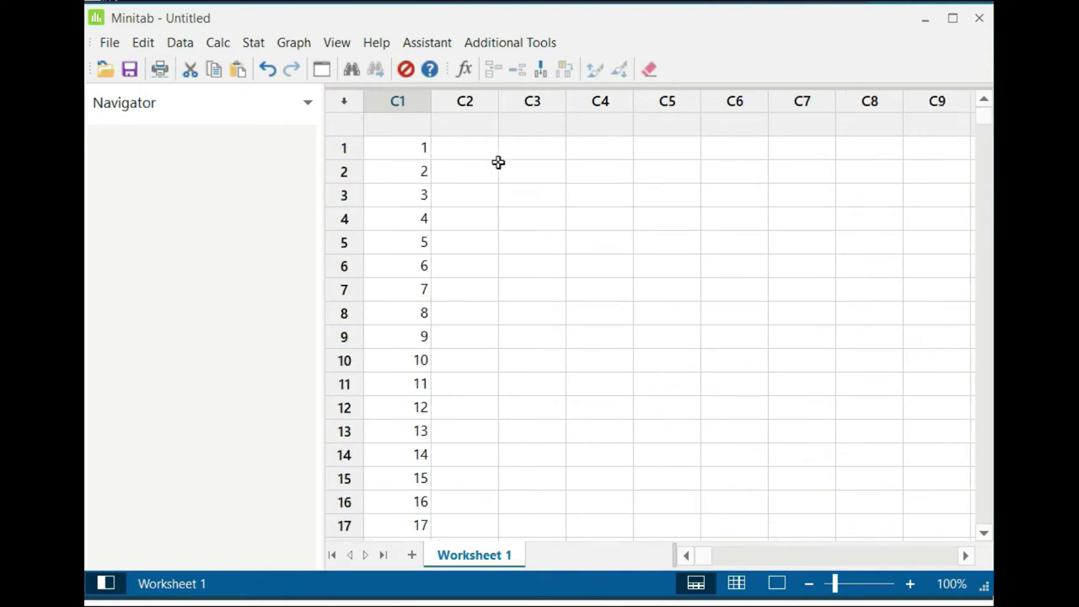
left_click(468, 125)
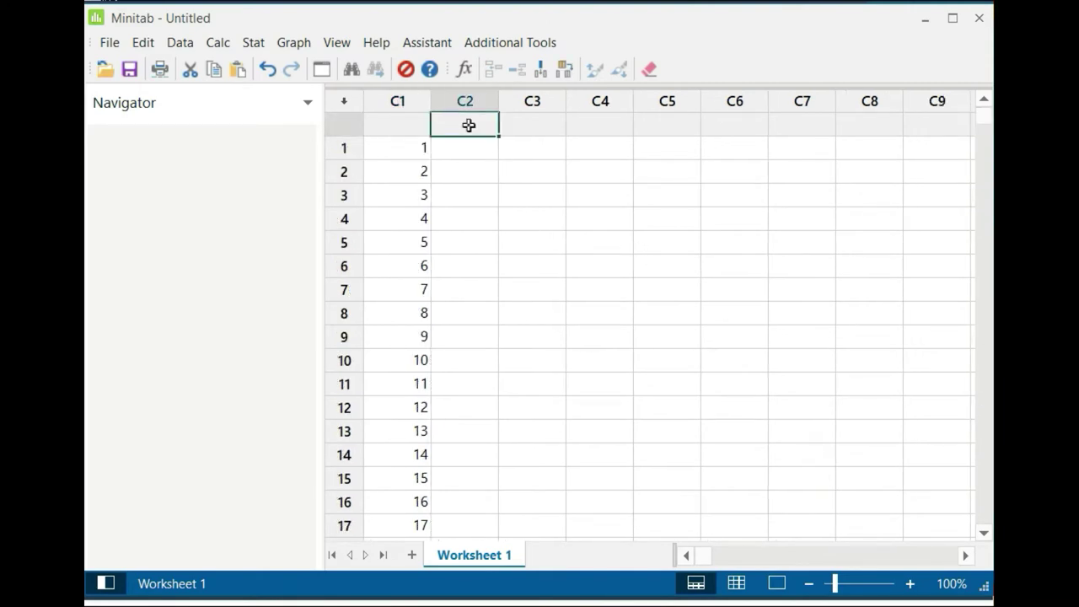
type("Muestra")
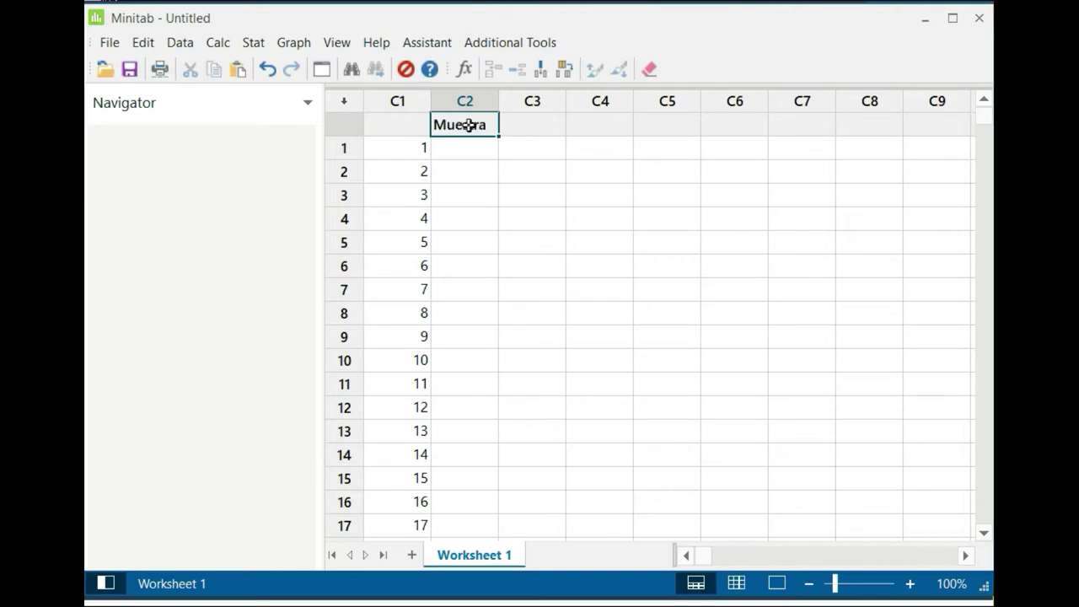
key("Return")
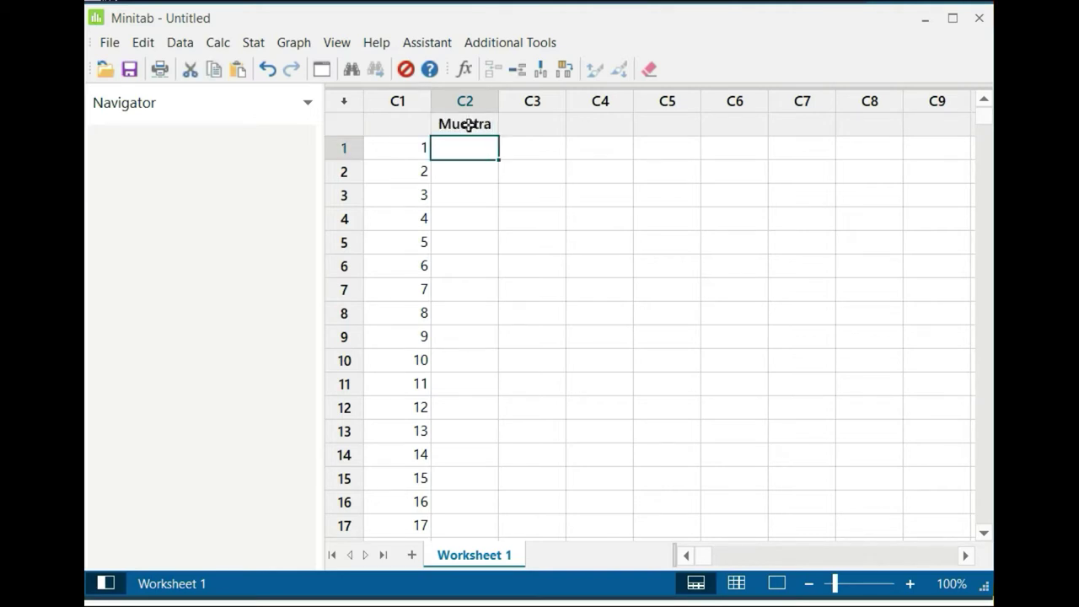
left_click(425, 174)
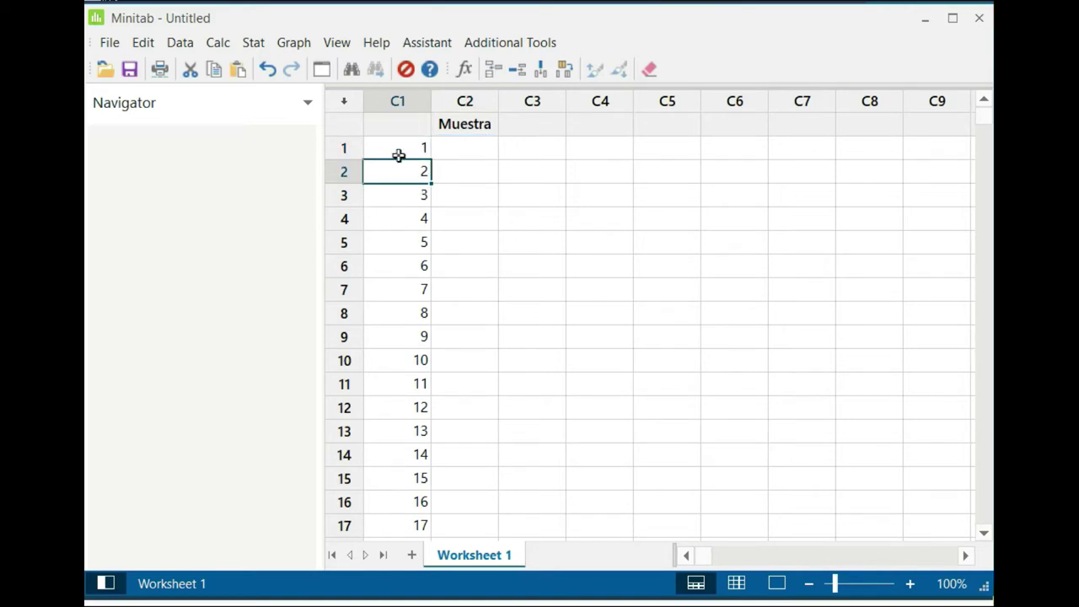
- Start random sampling from columns and set the number of rows to sample to 20
left_click(218, 43)
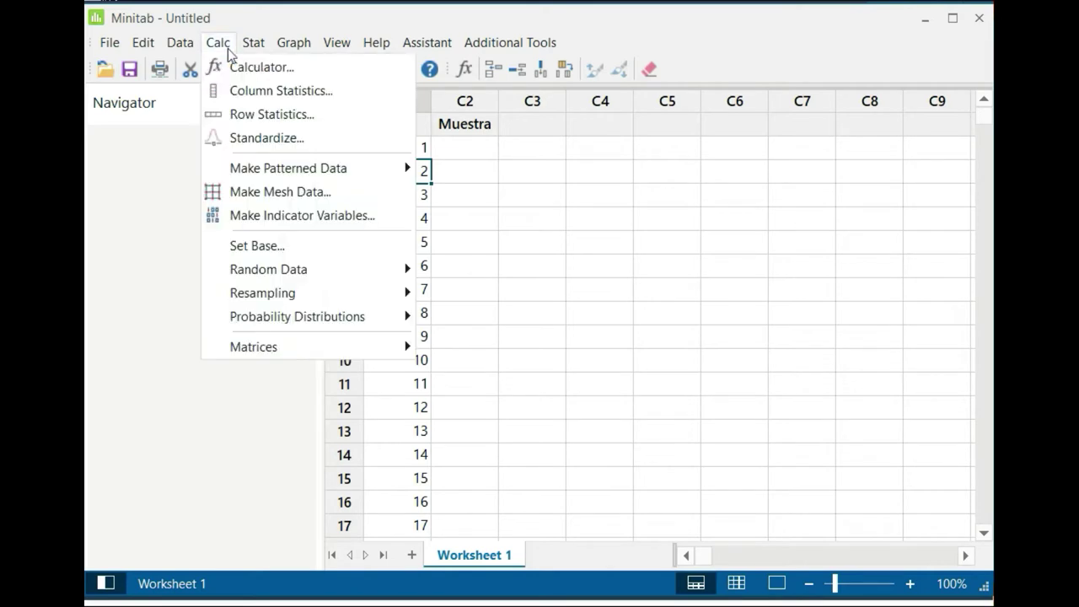
mouse_move(337, 274)
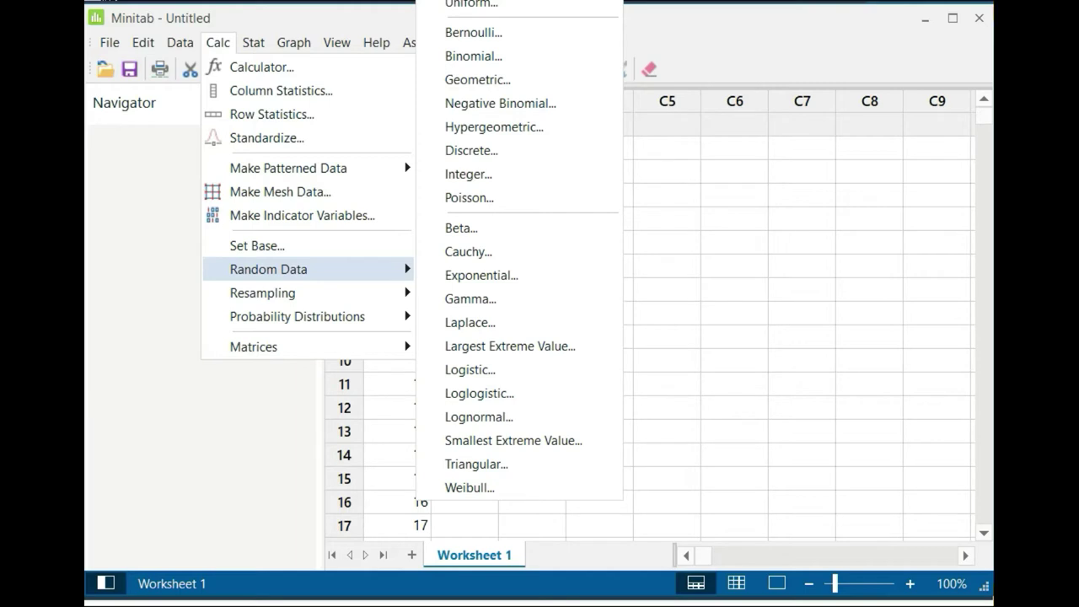
left_click(472, 2)
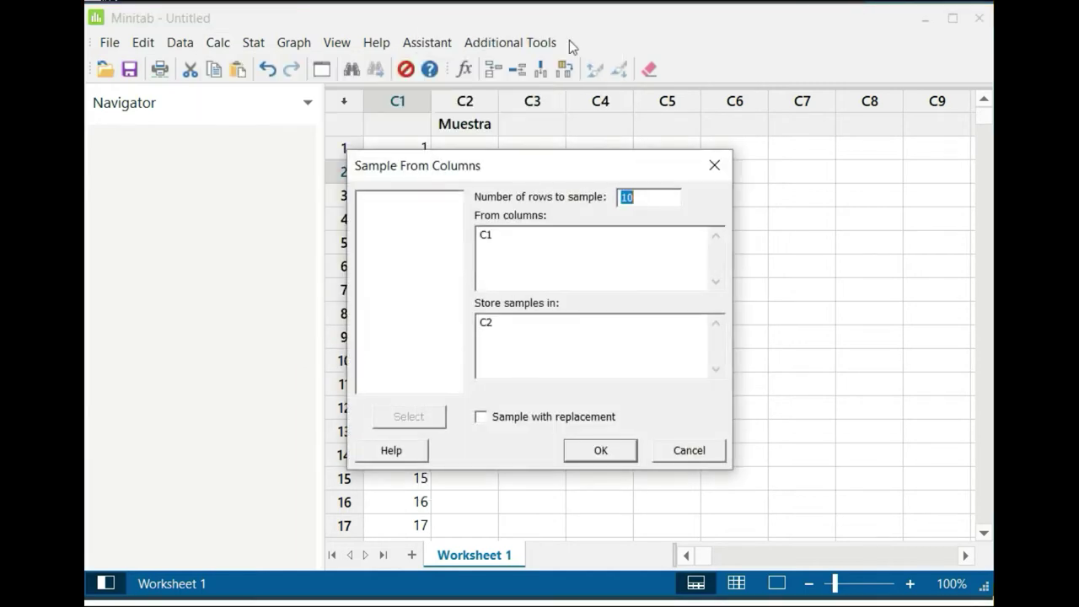
left_click(662, 192)
left_click_drag(662, 192, 472, 193)
type("20")
- Set C1 as the only column to sample from and add Muestra to the storage columns
left_click(500, 253)
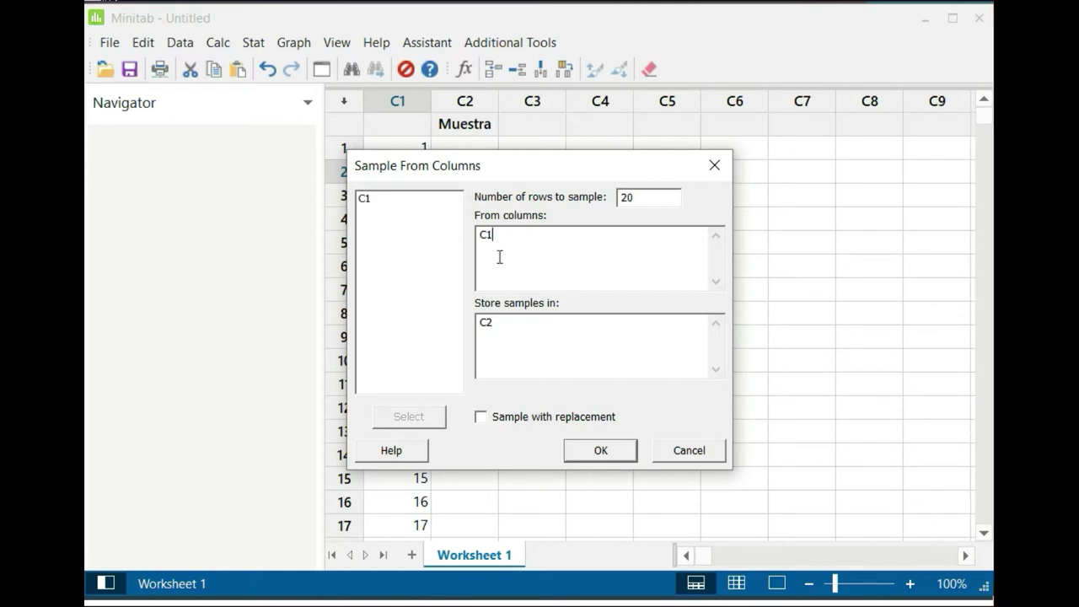
double_click(373, 207)
left_click(535, 324)
double_click(406, 214)
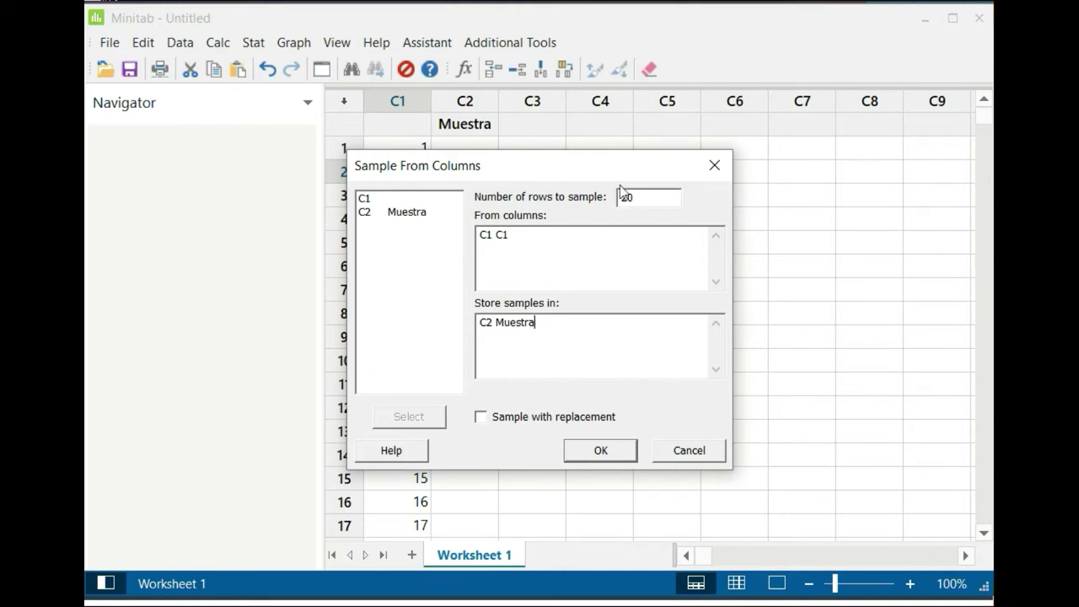
left_click(549, 235)
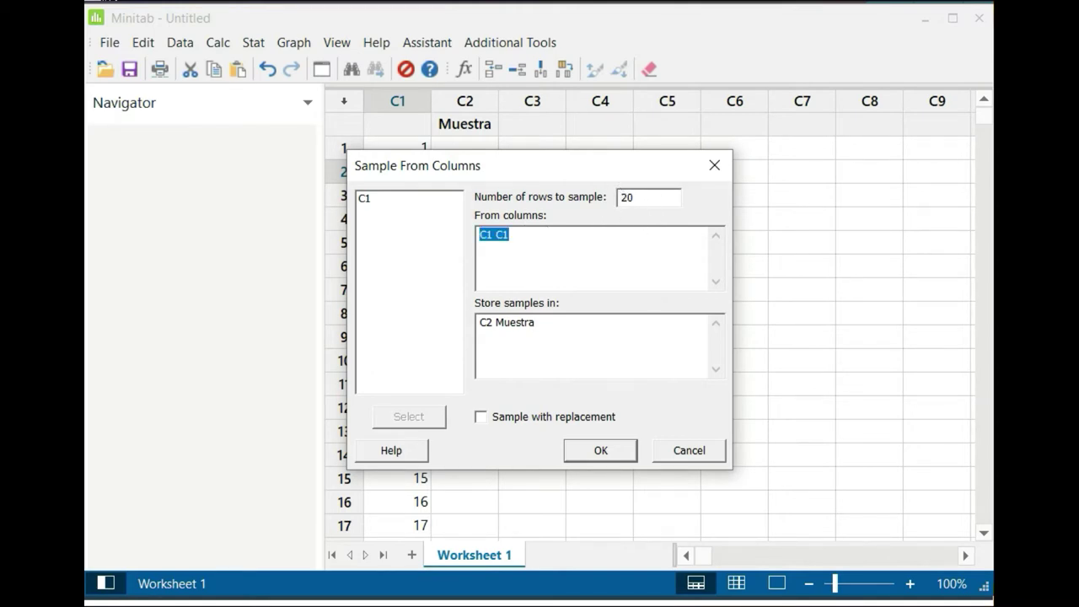
key("BackSpace")
double_click(364, 198)
- Leave Muestra as the only storage column and generate the sample without replacement
left_click(510, 332)
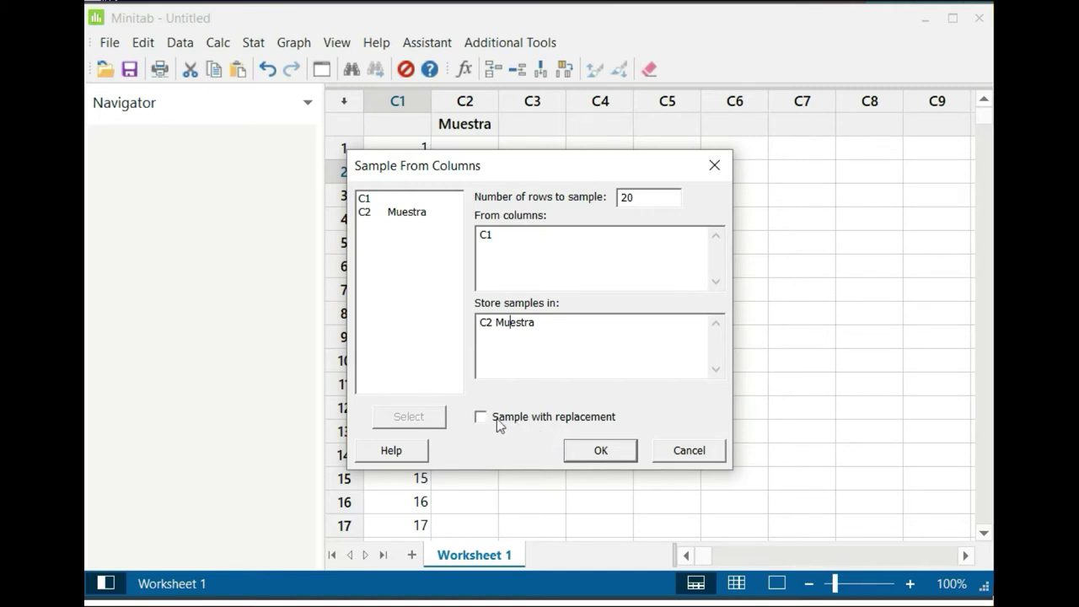
left_click(600, 452)
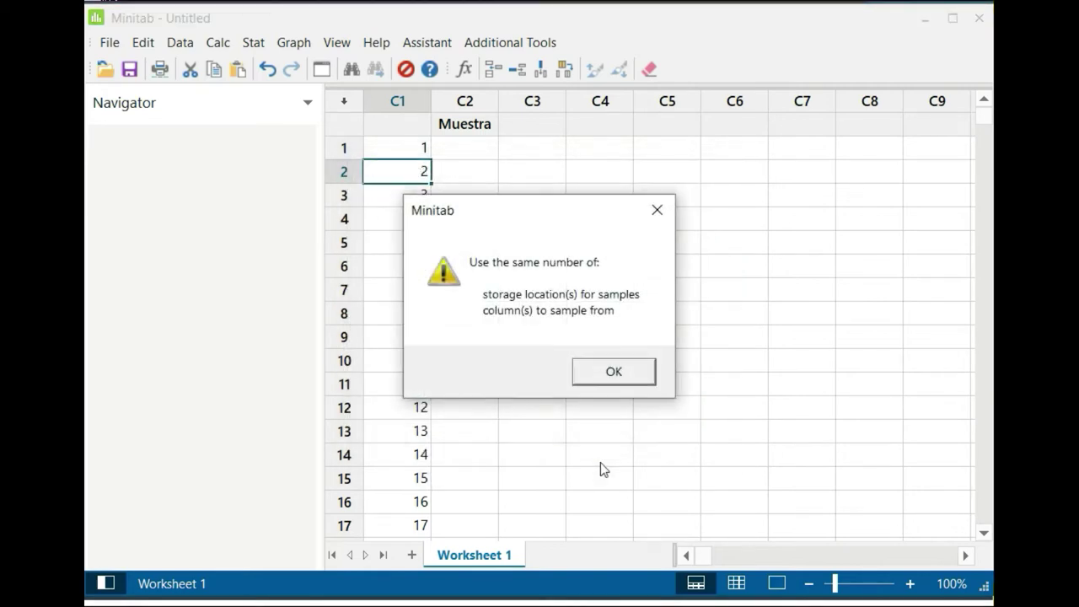
left_click(614, 372)
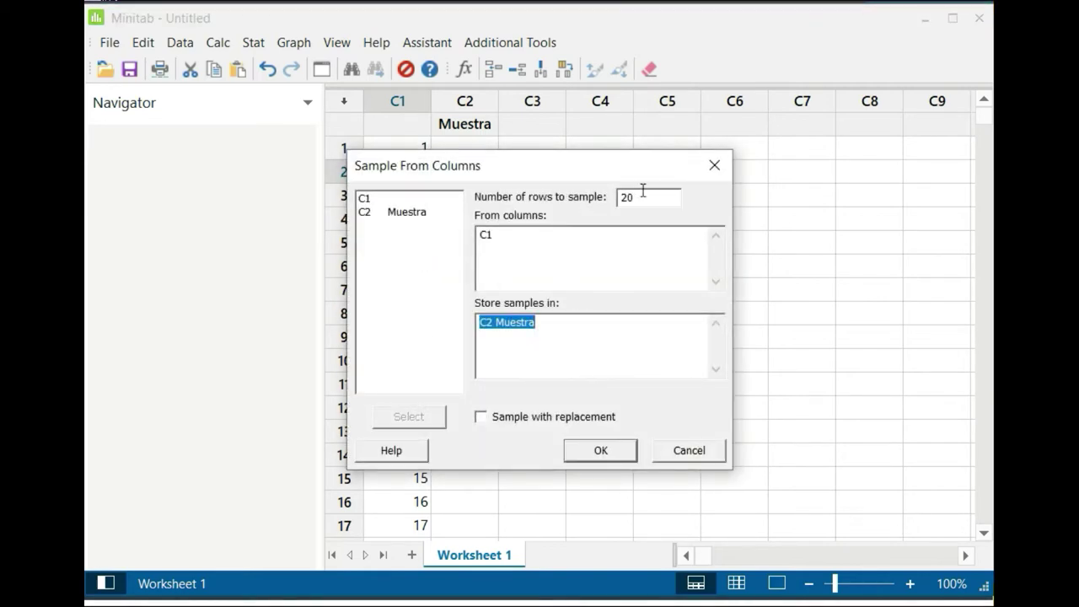
double_click(395, 217)
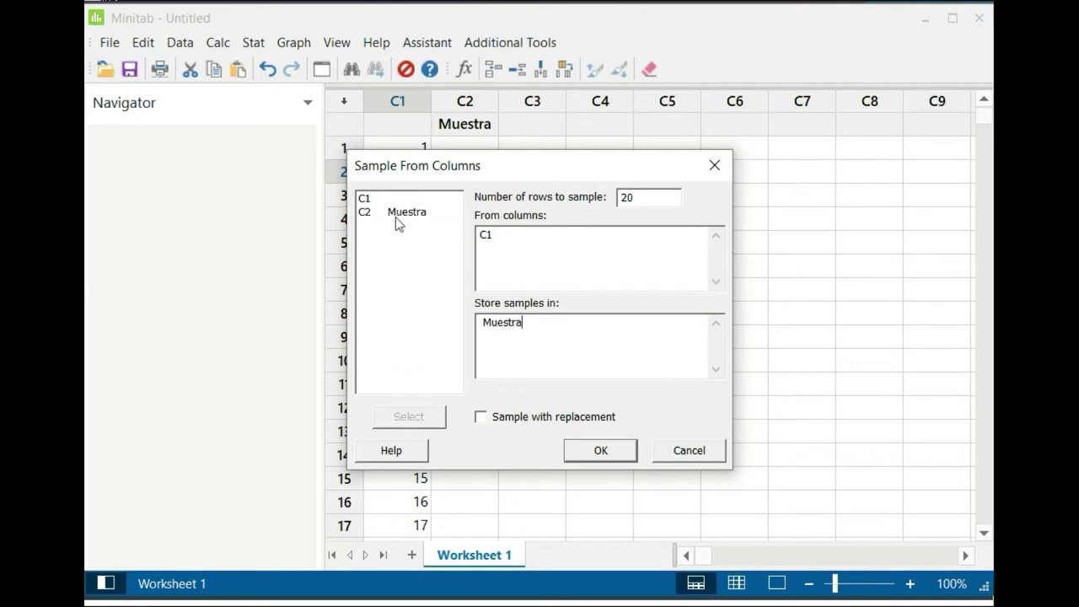
left_click(583, 459)
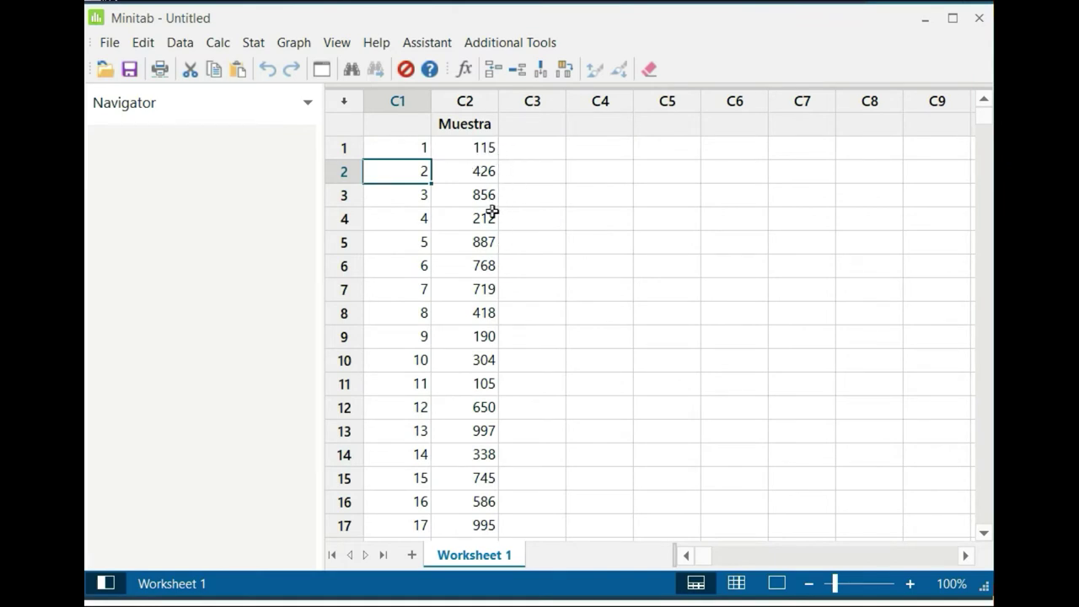
- Review the sampled rows and repeat the sampling of 20 rows from C1 into Muestra with the same settings
scroll(508, 221, "down", 4)
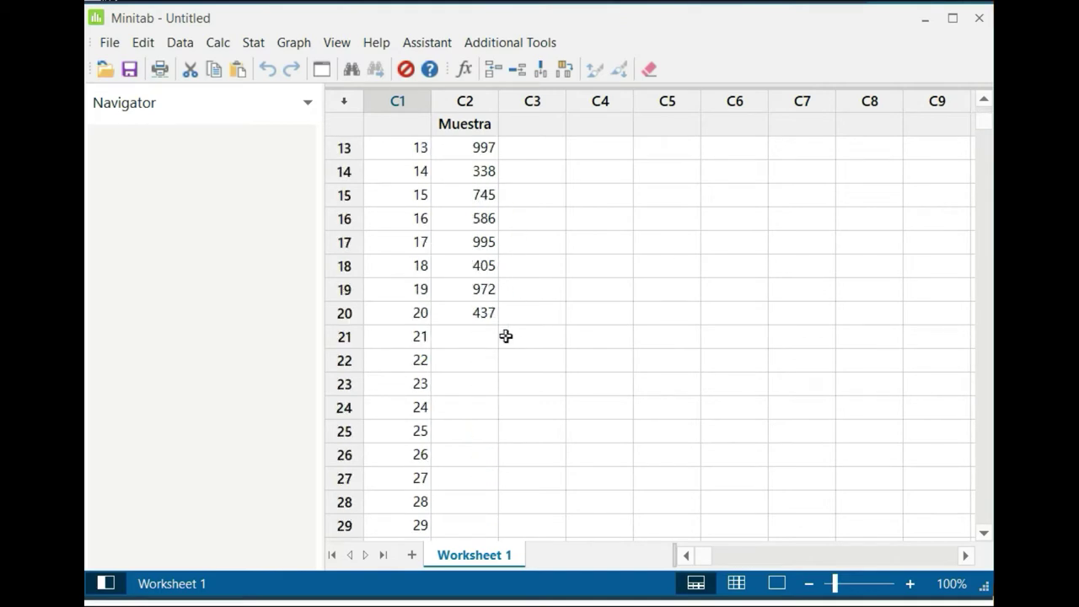
scroll(506, 336, "up", 4)
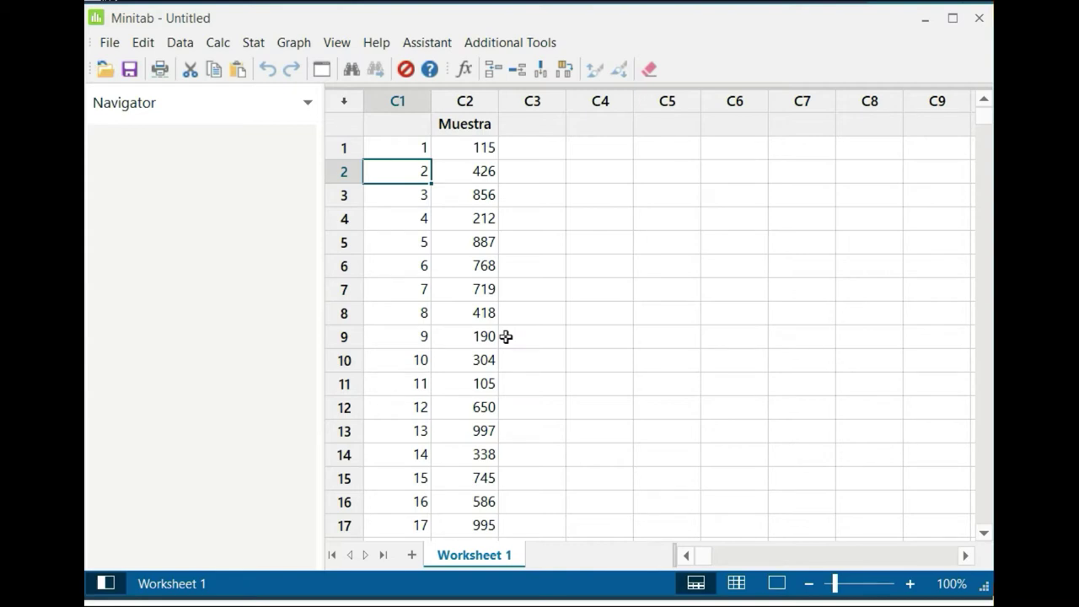
left_click(321, 70)
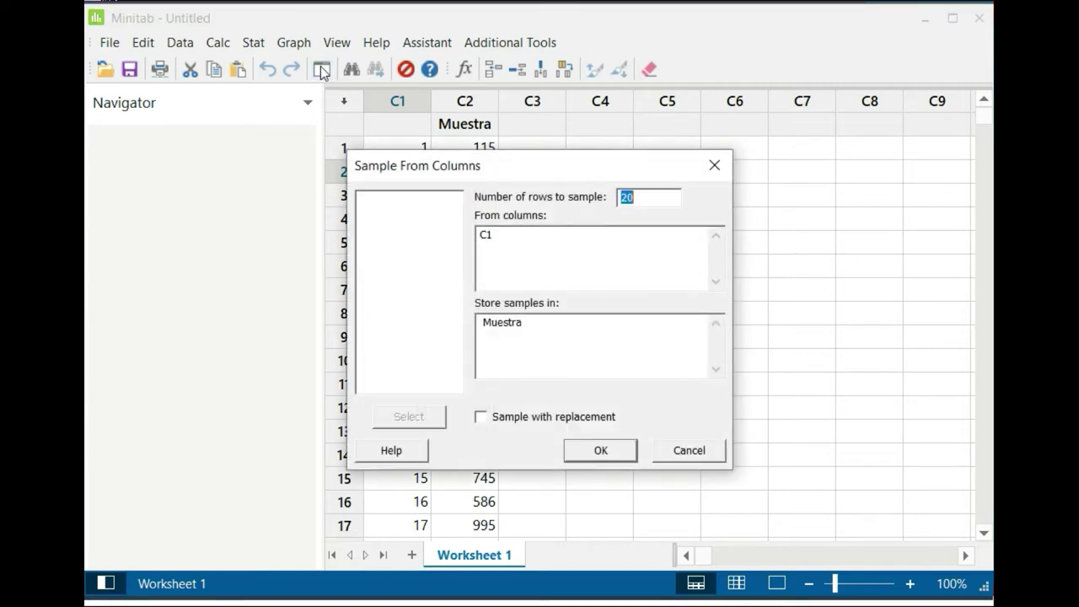
left_click(600, 452)
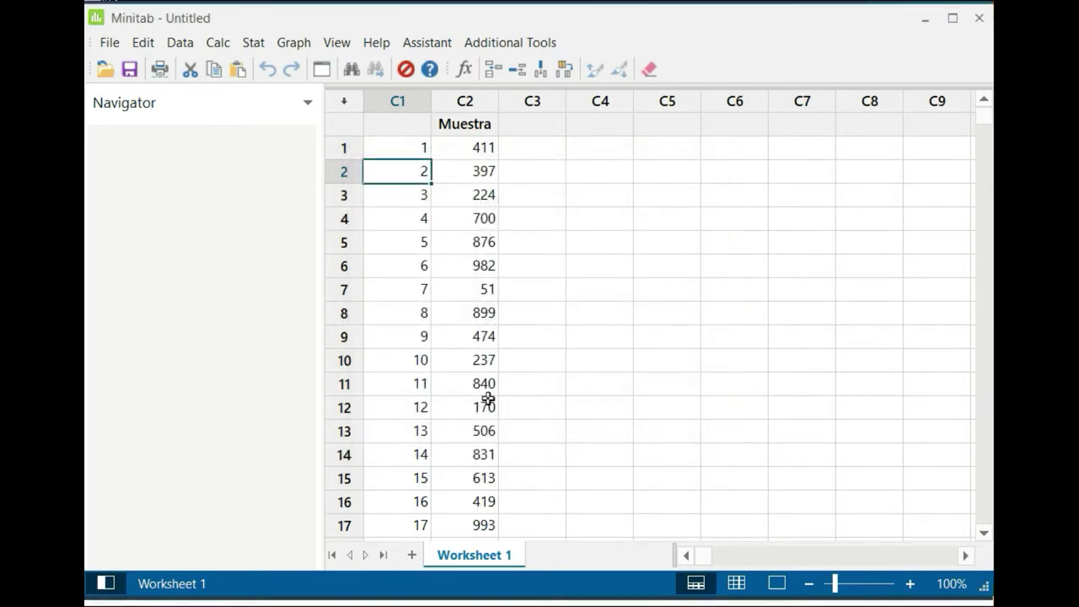